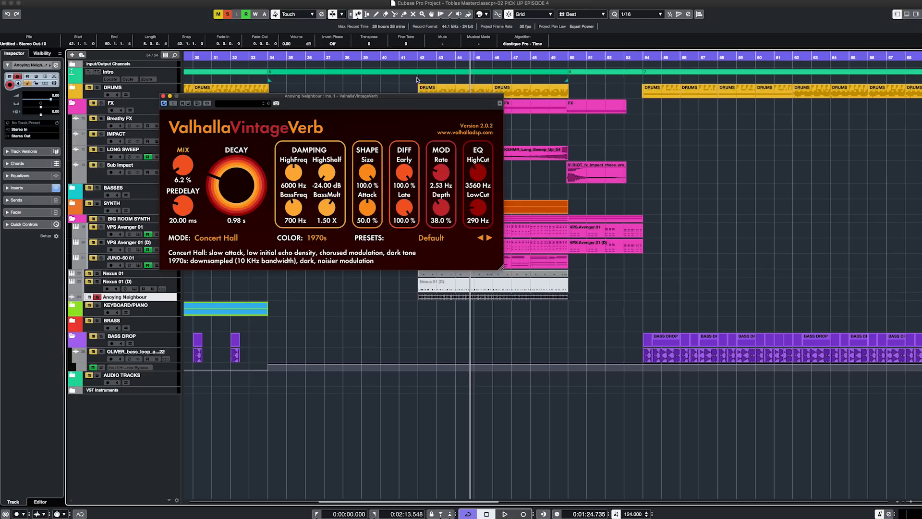
Step: Set the reverb's decay to 1.19 s and write a rising mix automation during playback from bar 42, and play the passage back
left_click(418, 58)
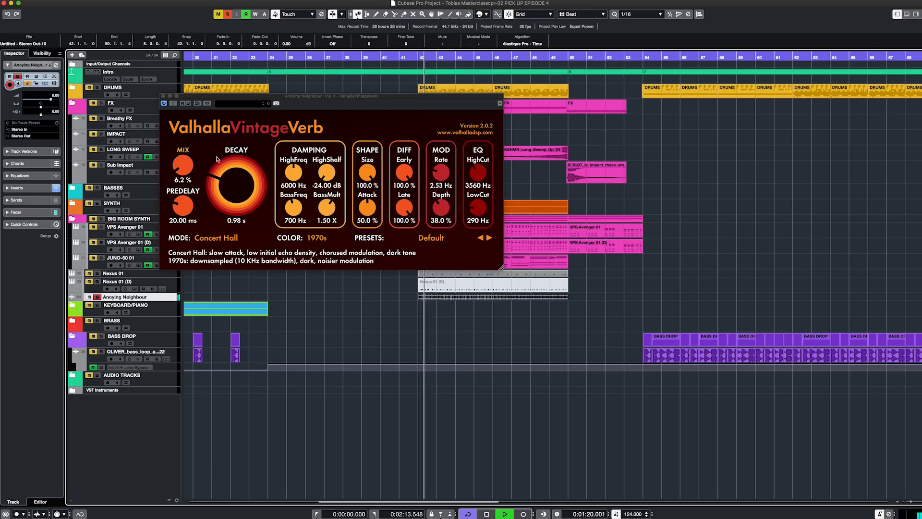
left_click_drag(214, 175, 225, 181)
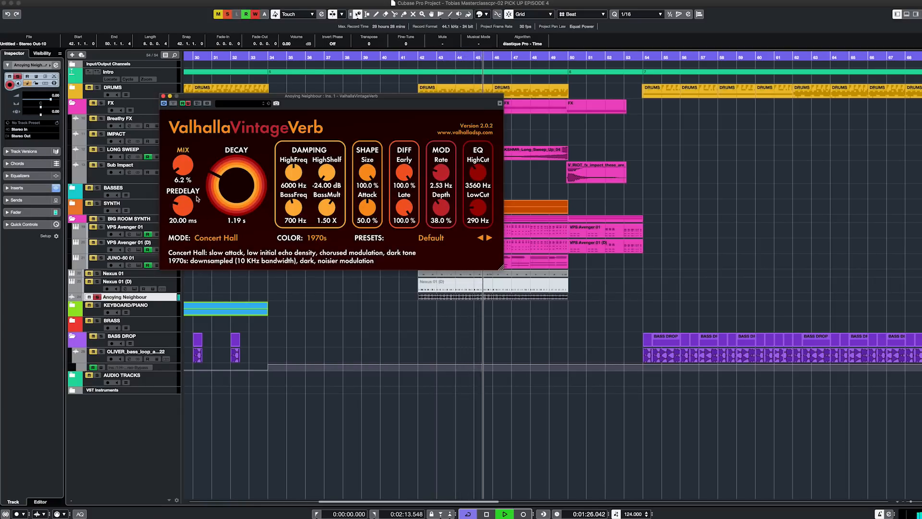
left_click(182, 168)
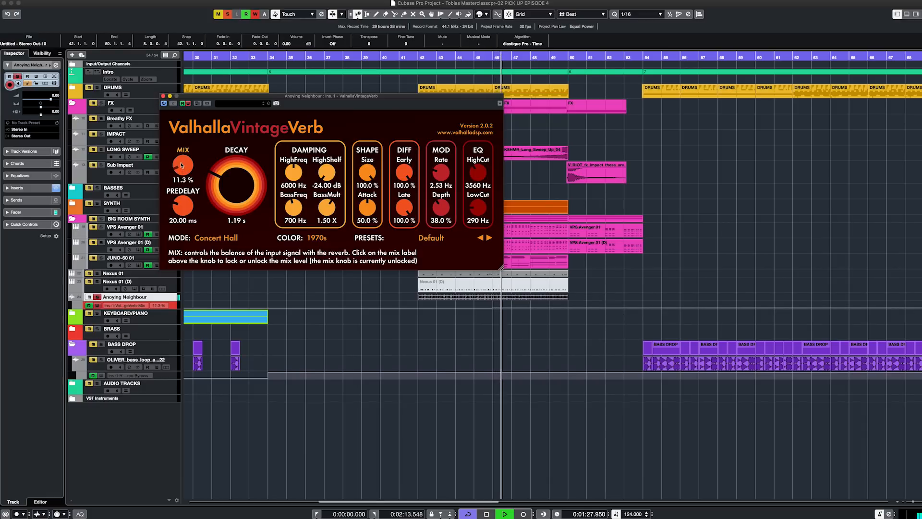
left_click_drag(181, 162, 176, 133)
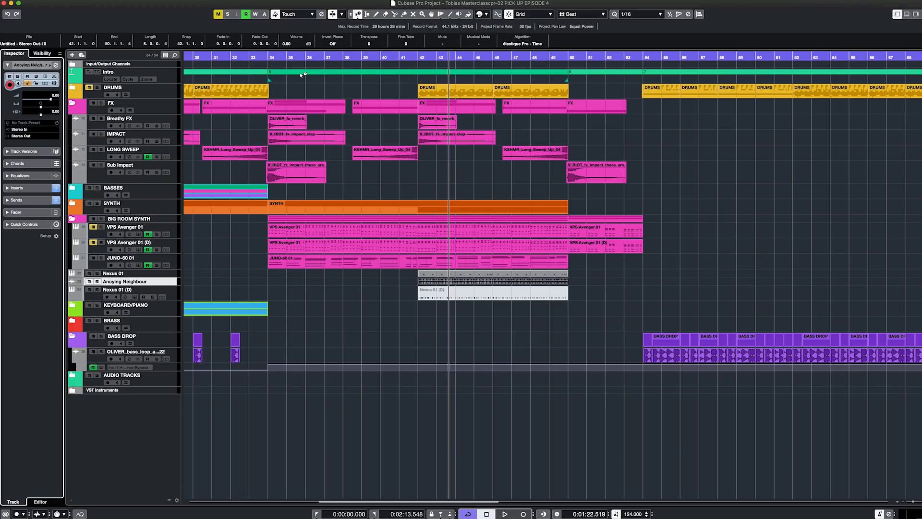
left_click(415, 59)
key("space")
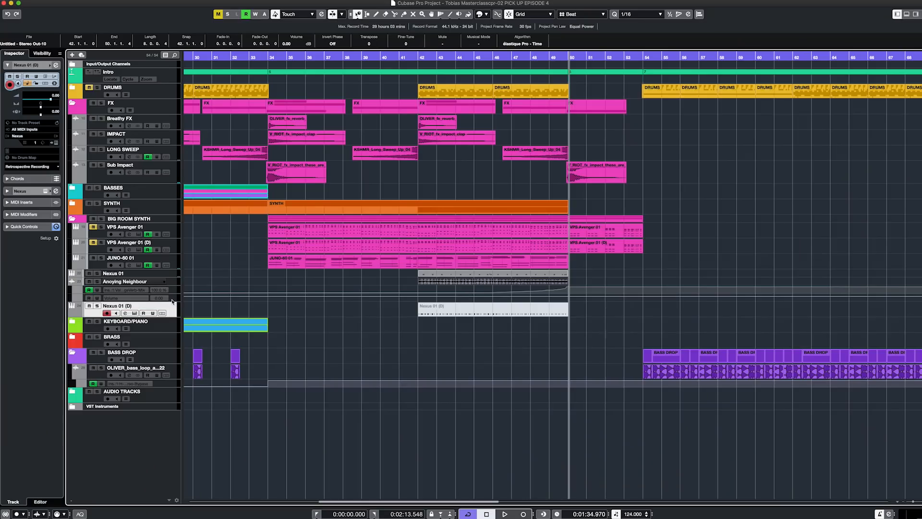
Step: Automate the Anoying Neighbour track's volume to rise from 0.00 dB near bar 46 to 6.02 dB at bar 50
left_click_drag(171, 301, 171, 329)
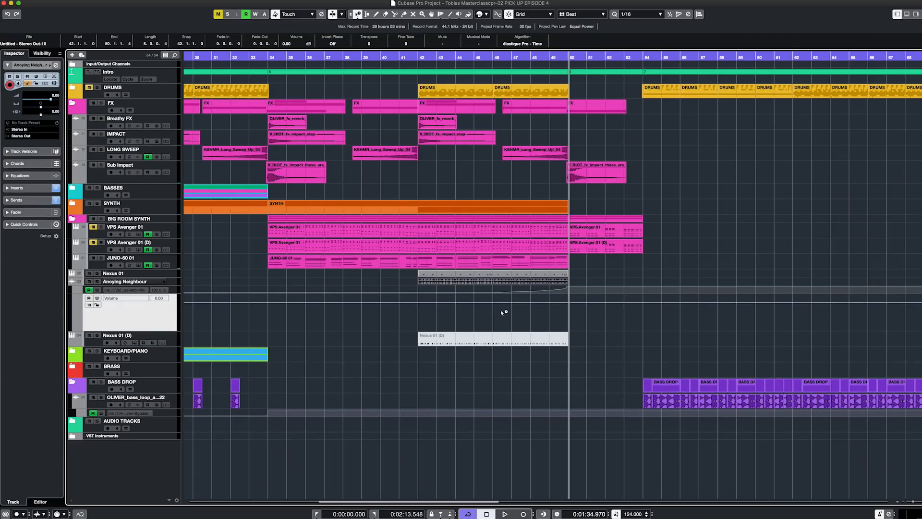
left_click(492, 303)
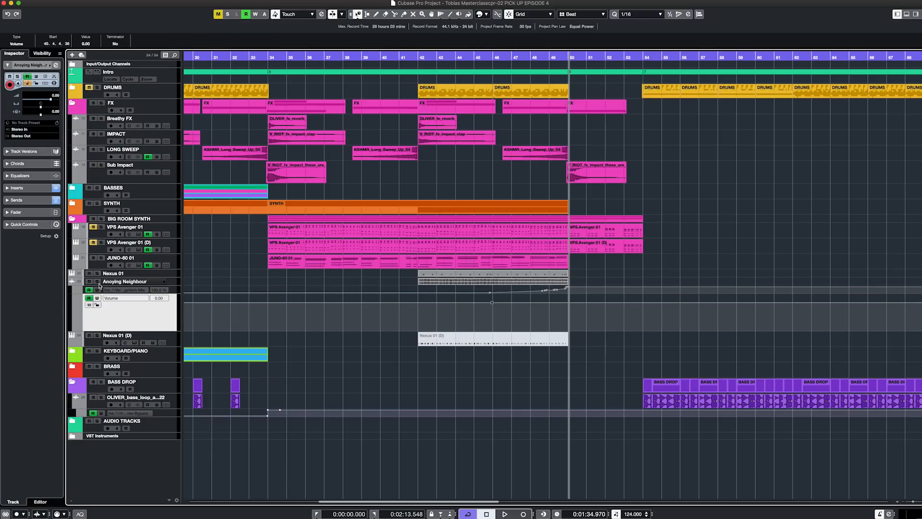
left_click(484, 58)
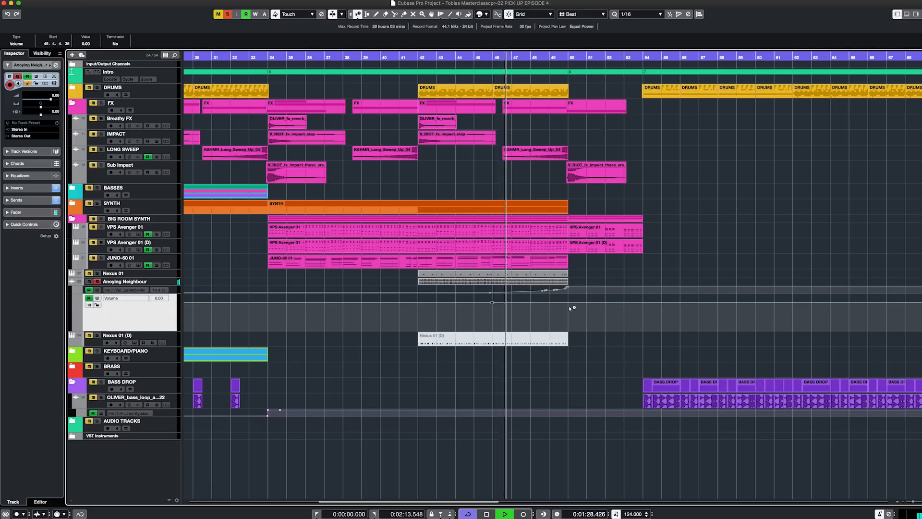
key("space")
left_click_drag(571, 300, 570, 290)
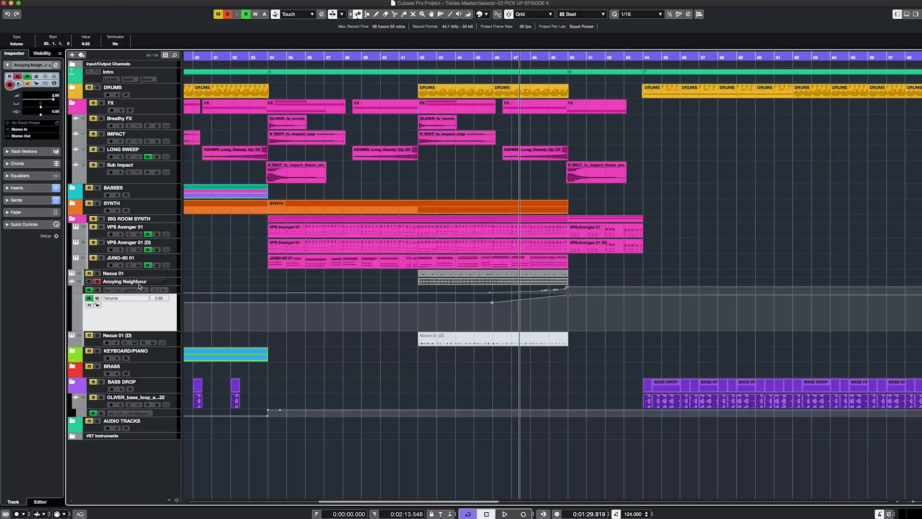
Step: Open the Anoying Neighbour channel settings and load FabFilter Pro-Q 2 in the second insert slot
left_click(139, 285)
left_click(56, 65)
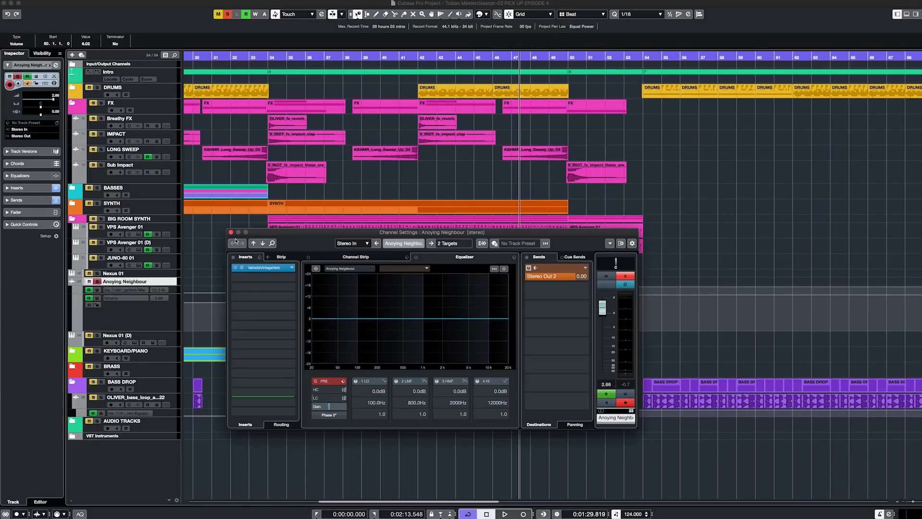
left_click(273, 279)
type("fabf")
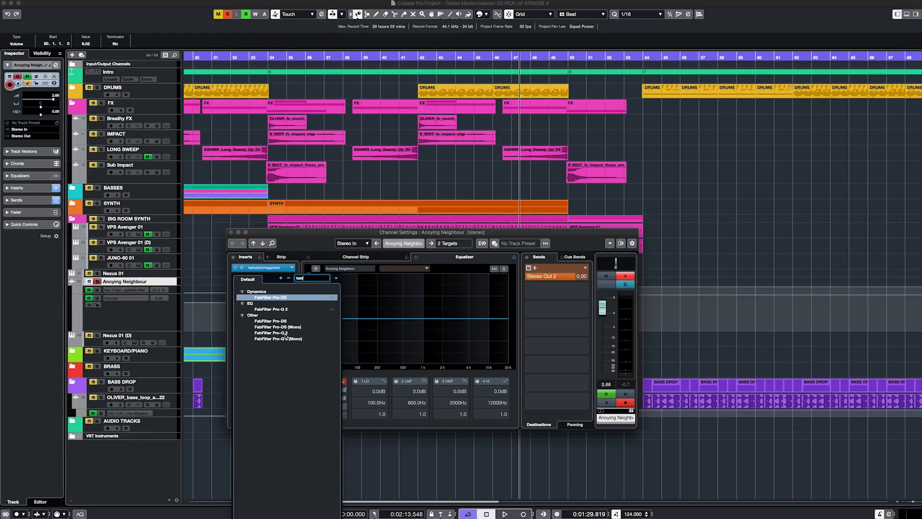
left_click(286, 333)
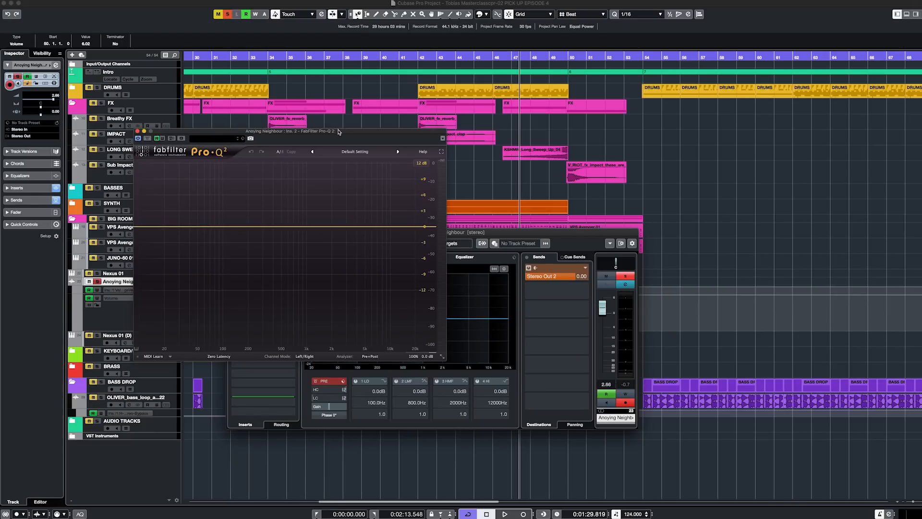
left_click_drag(338, 131, 670, 117)
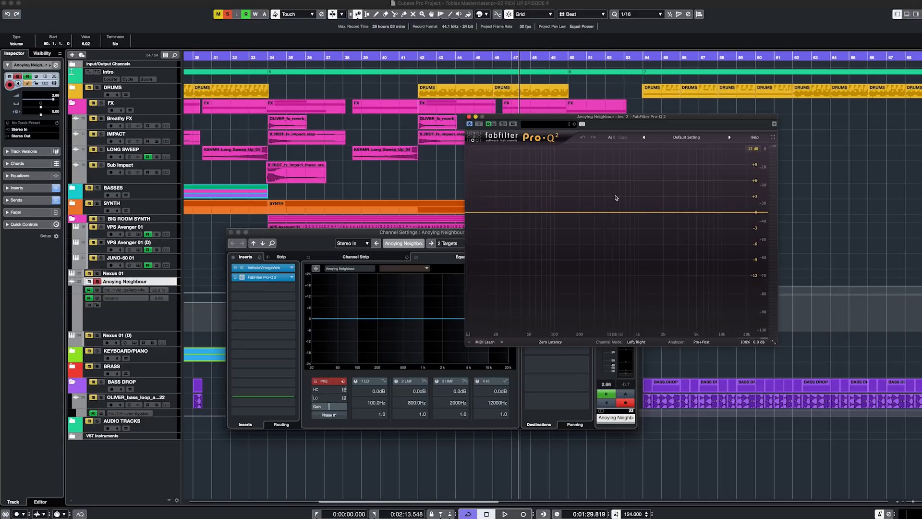
Step: Replace the second insert on the Anoying Neighbour channel with StudioEQ and close the channel settings
left_click(292, 278)
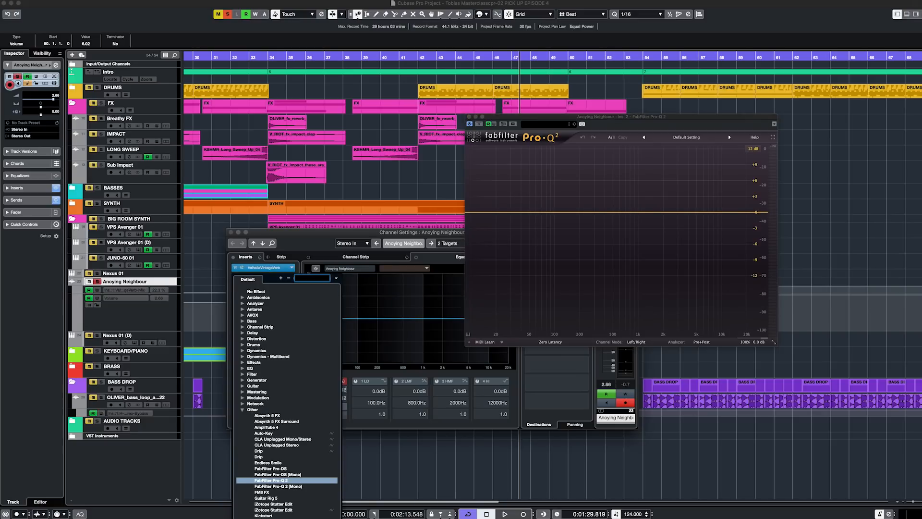
type("eq")
scroll(295, 387, "down", 8)
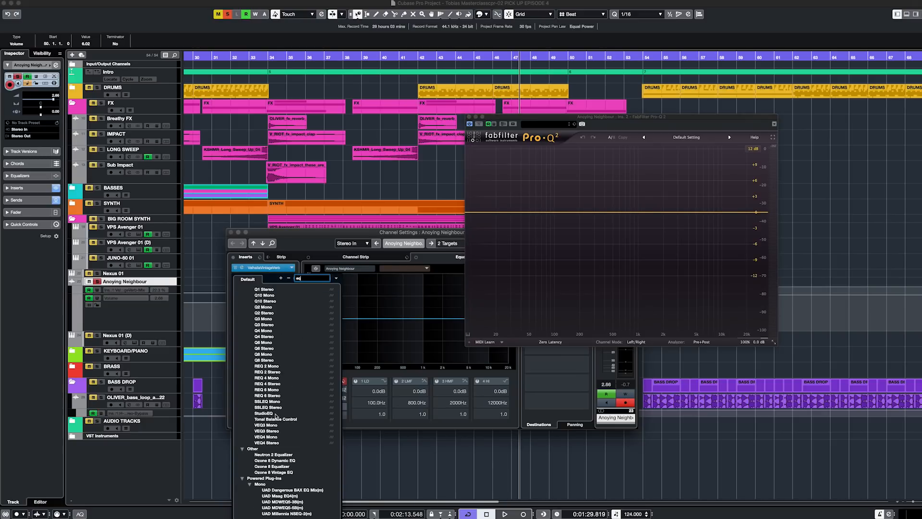
left_click(271, 414)
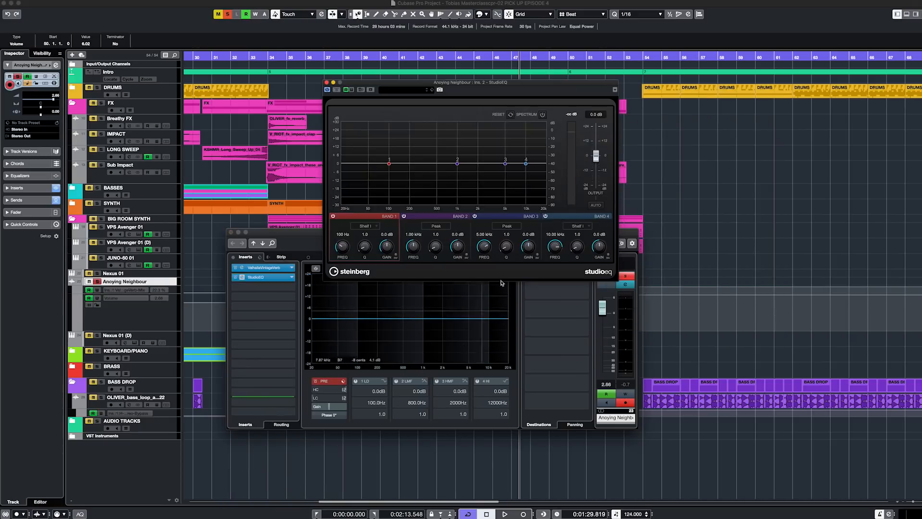
left_click_drag(480, 84, 712, 200)
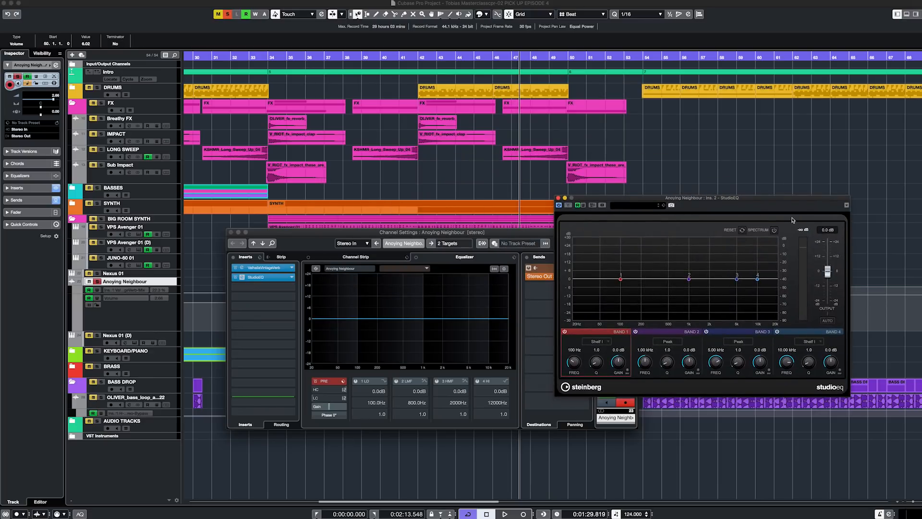
left_click(230, 232)
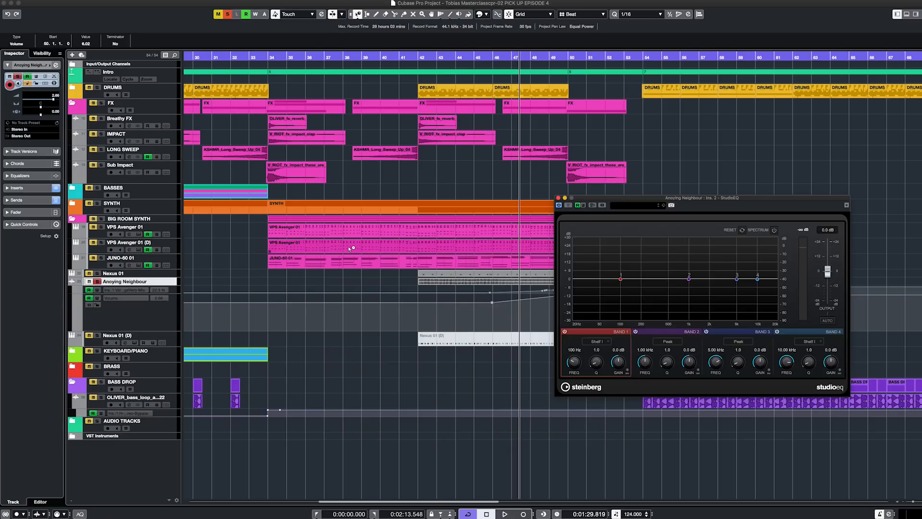
Step: Turn on StudioEQ's spectrum display and, with playback from bar 46, sweep band 2 into a cut of about -7.2 dB at 1.63 kHz
double_click(486, 64)
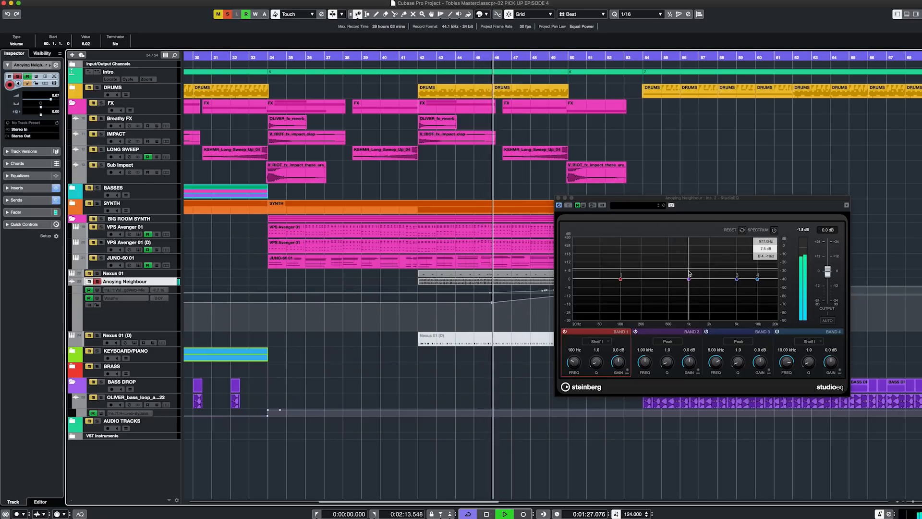
key("space")
left_click(774, 230)
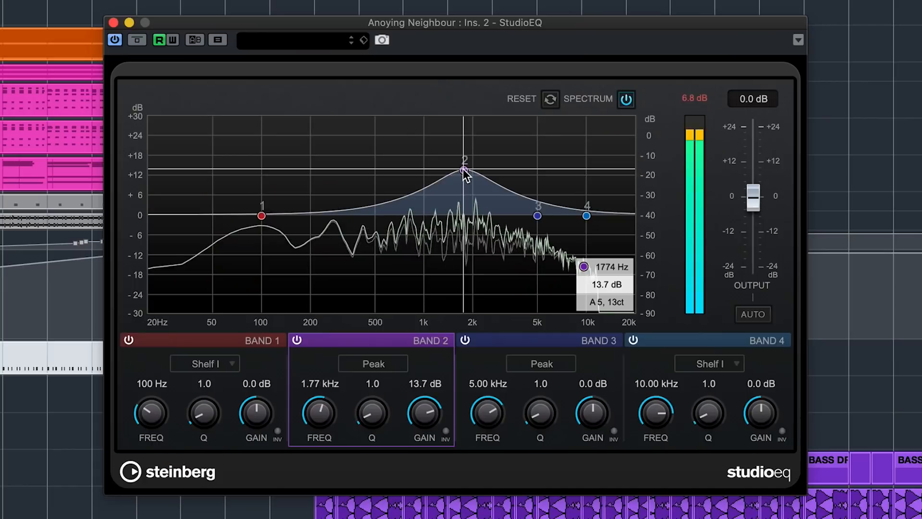
left_click_drag(465, 178, 459, 241)
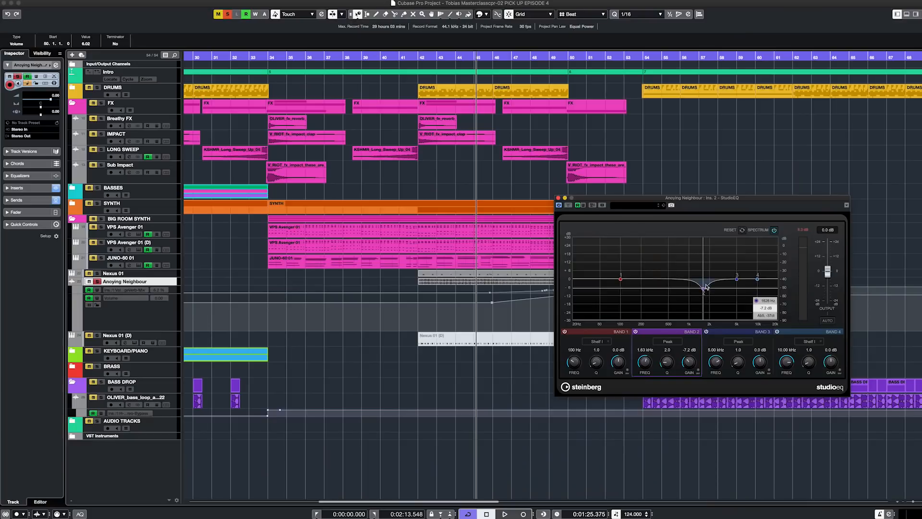
Step: Play from bar 42 and retune StudioEQ's band 2 to a cut of about -8.0 dB at 1.55 kHz
left_click(415, 57)
key("space")
left_click_drag(701, 258, 702, 293)
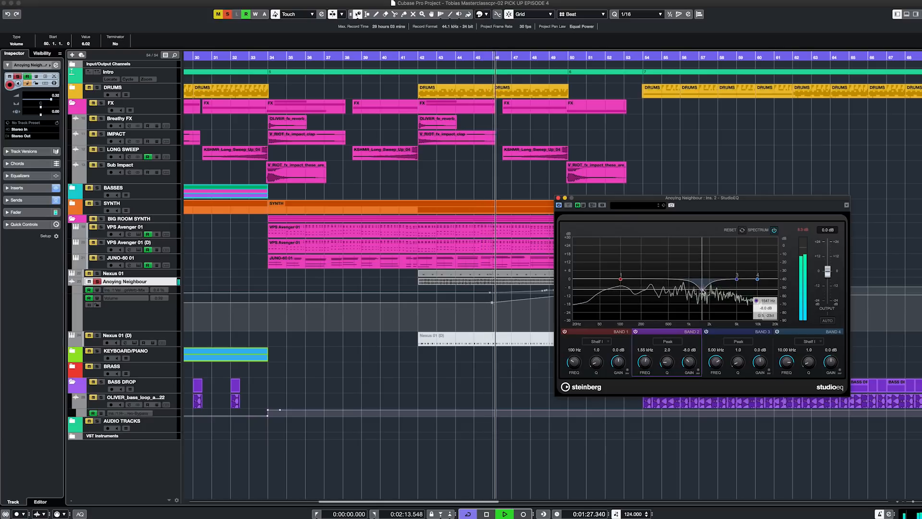
Step: Compare the sound with and without StudioEQ's band 2 by repeatedly bypassing it during playback
left_click(636, 332)
left_click(636, 331)
left_click(636, 331)
left_click(636, 332)
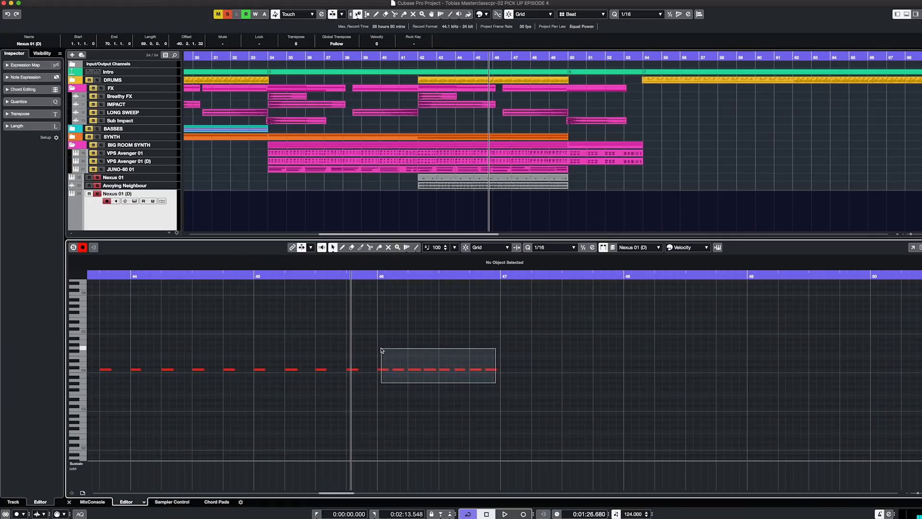
Step: Duplicate the Nexus 01 (D) notes of bar 46 into bar 47, and the notes of bars 46 and 47 into bars 48 and 49
left_click_drag(380, 349, 493, 380)
scroll(492, 367, "down", 3)
left_click(248, 280)
key("space")
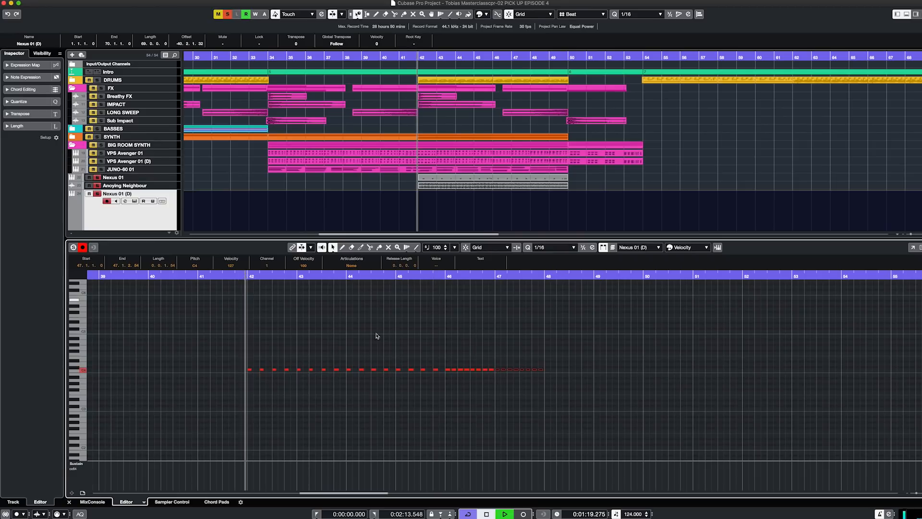
left_click_drag(569, 398, 452, 343)
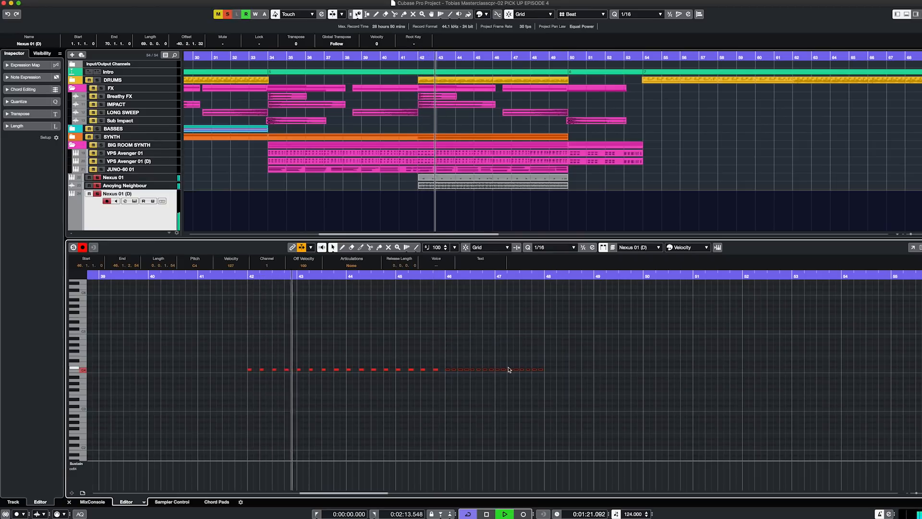
scroll(601, 384, "up", 2)
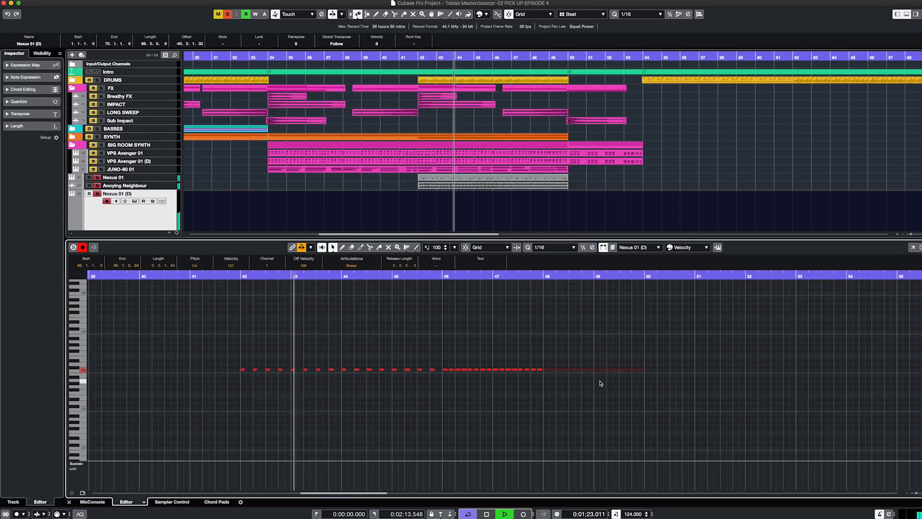
Step: Select the duplicated Nexus 01 (D) notes from bar 48 to bar 50 and shorten them
scroll(596, 382, "up", 3)
left_click_drag(477, 376, 708, 355)
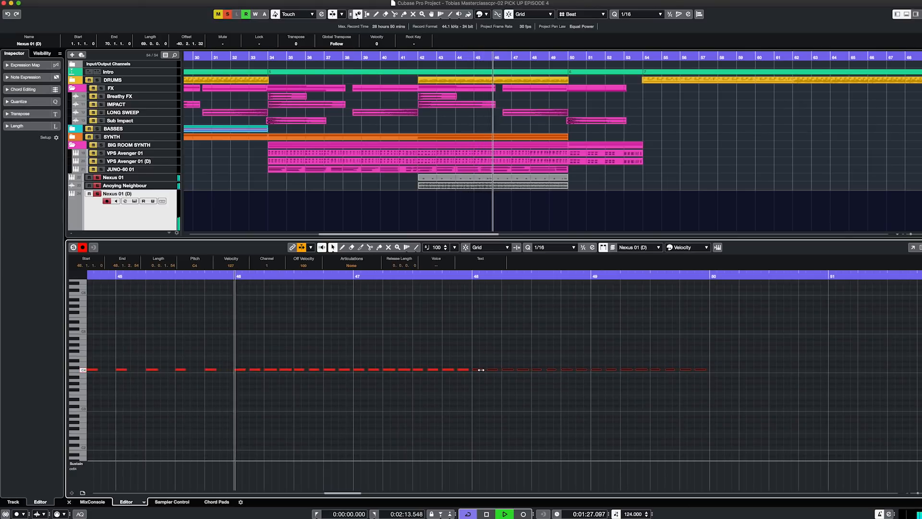
left_click_drag(481, 369, 476, 369)
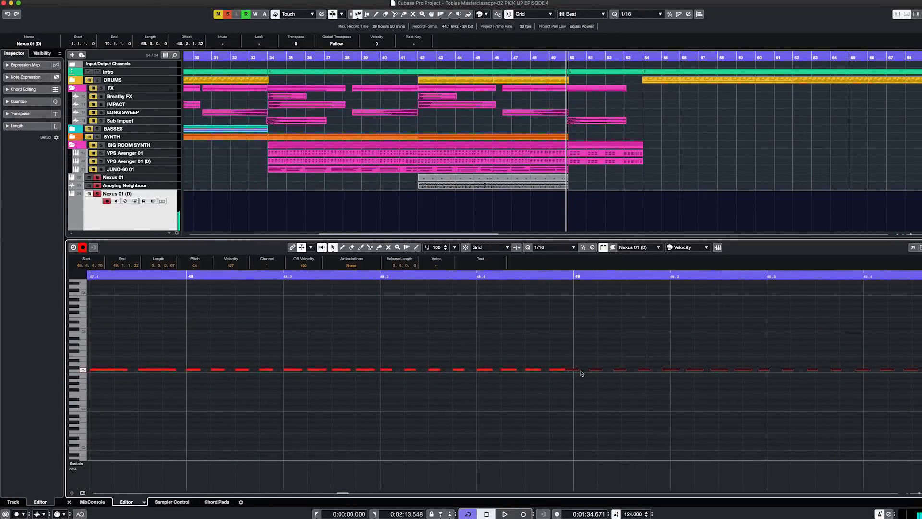
Step: Set the quantize value for editing the Nexus 01 (D) notes to 1/32
left_click(549, 248)
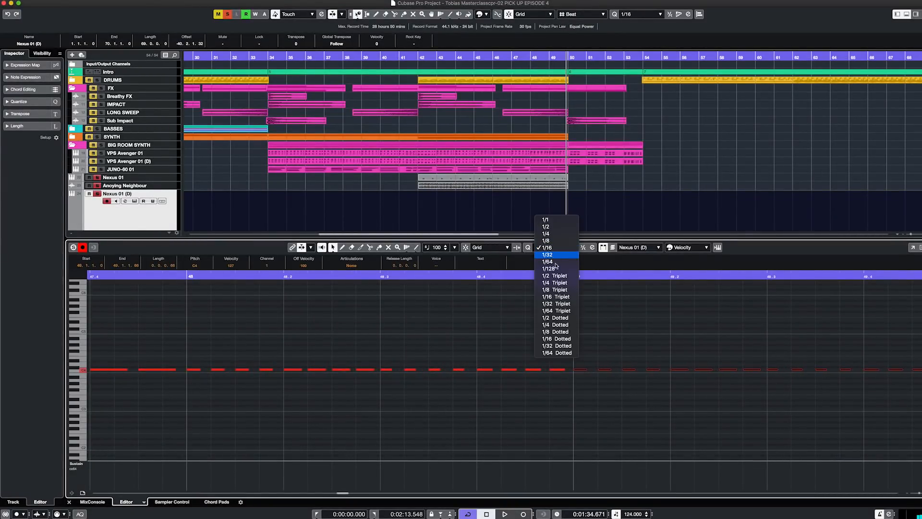
left_click(550, 254)
scroll(594, 384, "down", 2)
key("g")
key("g")
key("h")
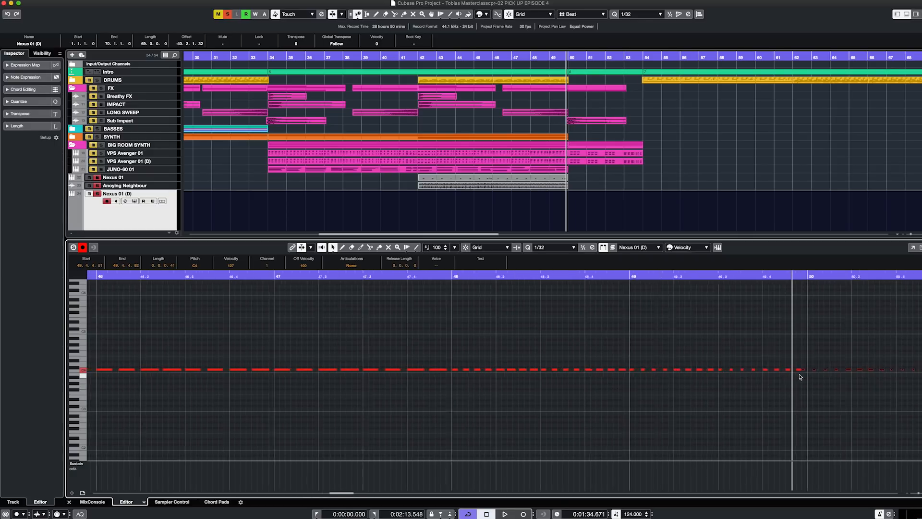
key("h")
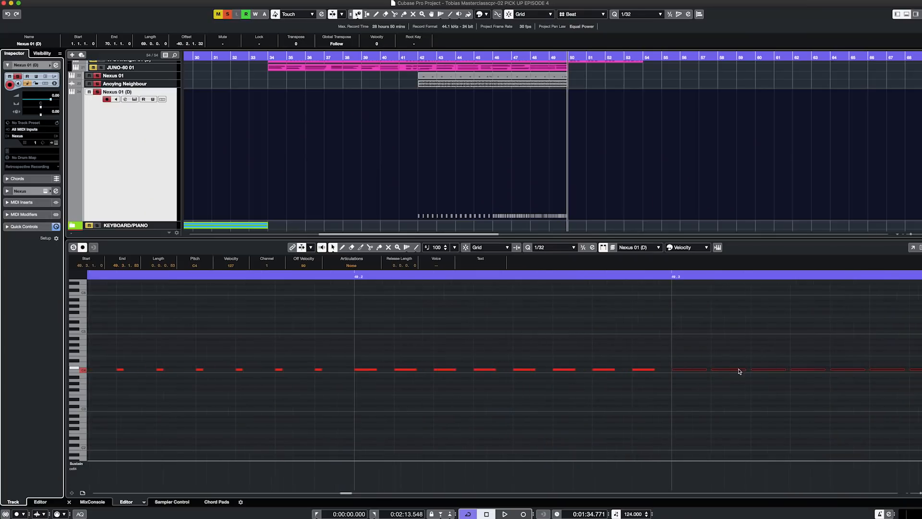
Step: Shorten the selected C4 notes in bar 49, play back from bar 49 and select the notes of its fourth beat
left_click_drag(703, 369, 693, 370)
scroll(684, 371, "down", 8)
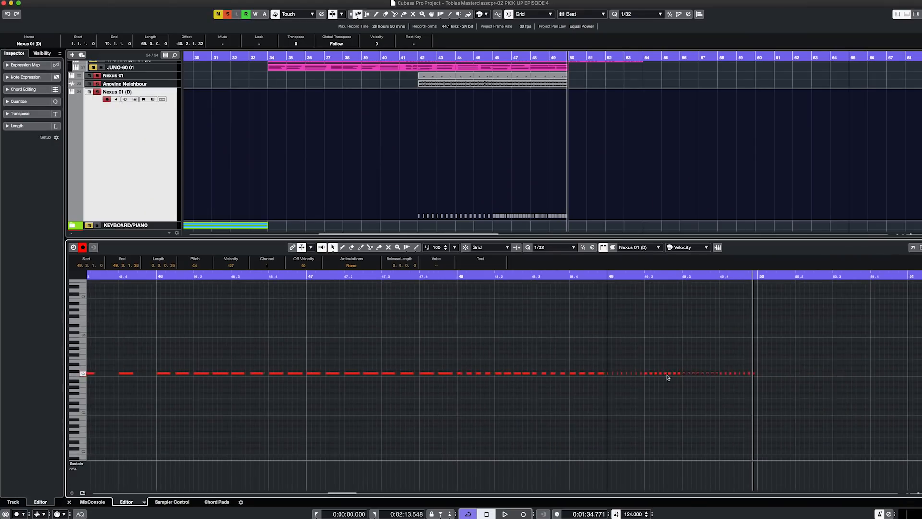
left_click(613, 277)
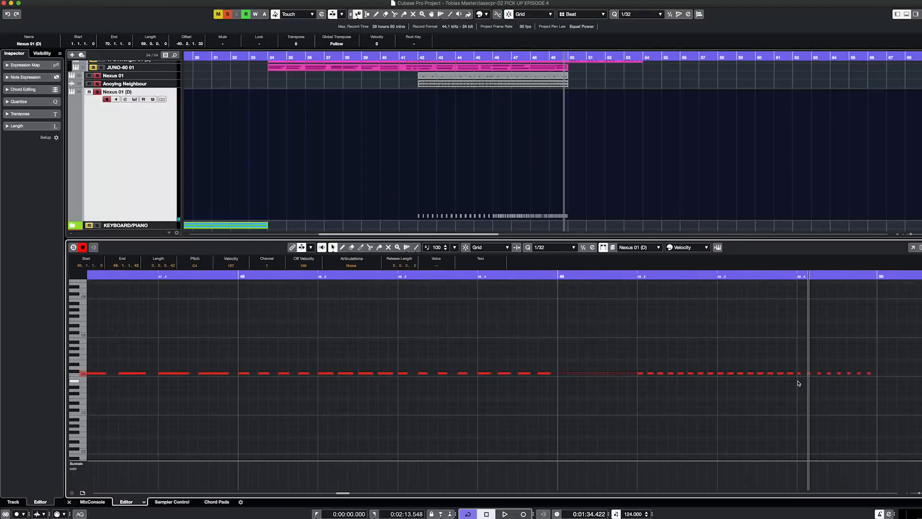
left_click_drag(888, 355, 797, 370)
scroll(798, 370, "up", 1)
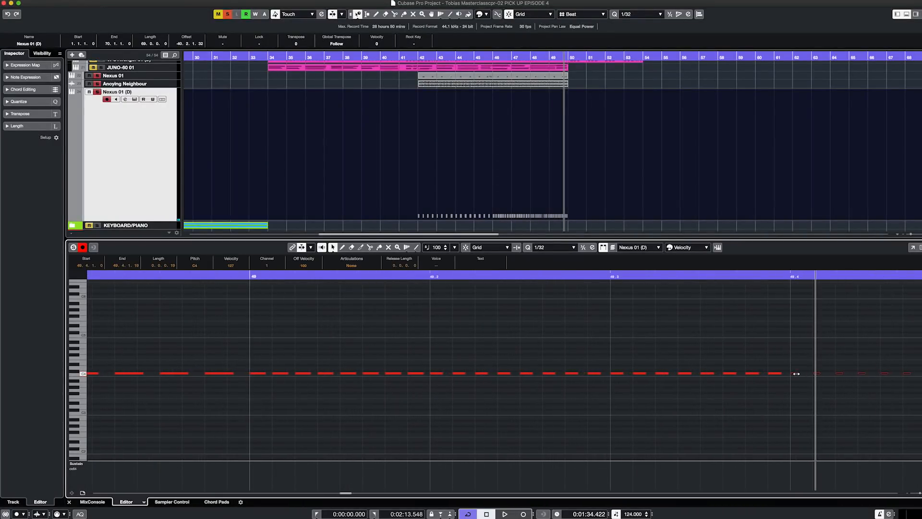
Step: Close the note editor and bring up the tool palette over the Nexus 01 (D) part to choose the Split tool
left_click(906, 13)
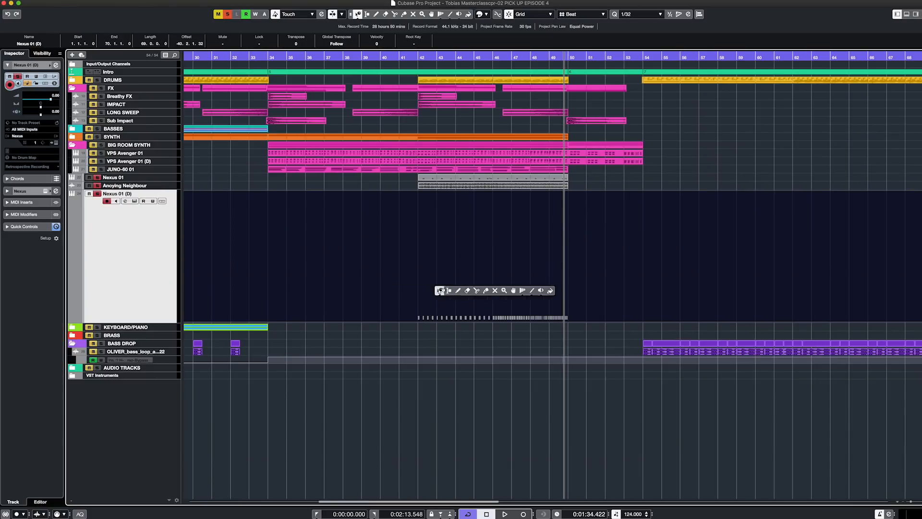
right_click(469, 291)
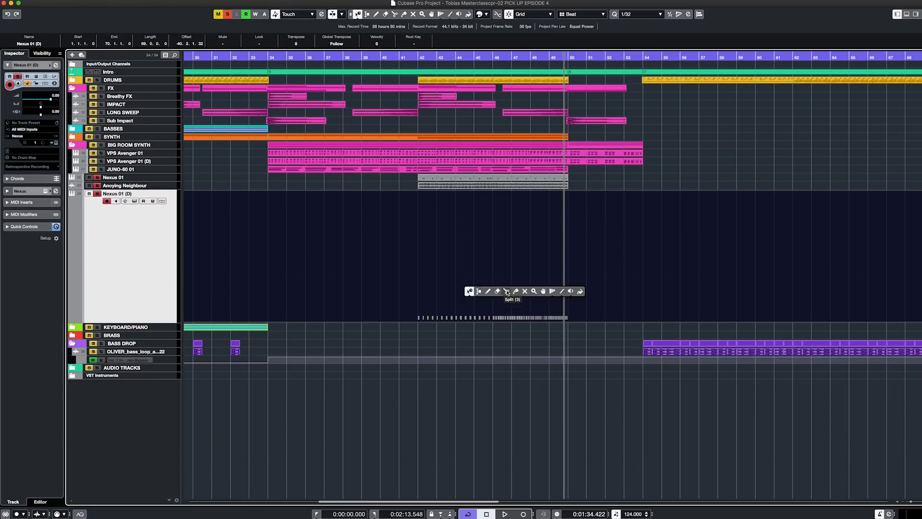